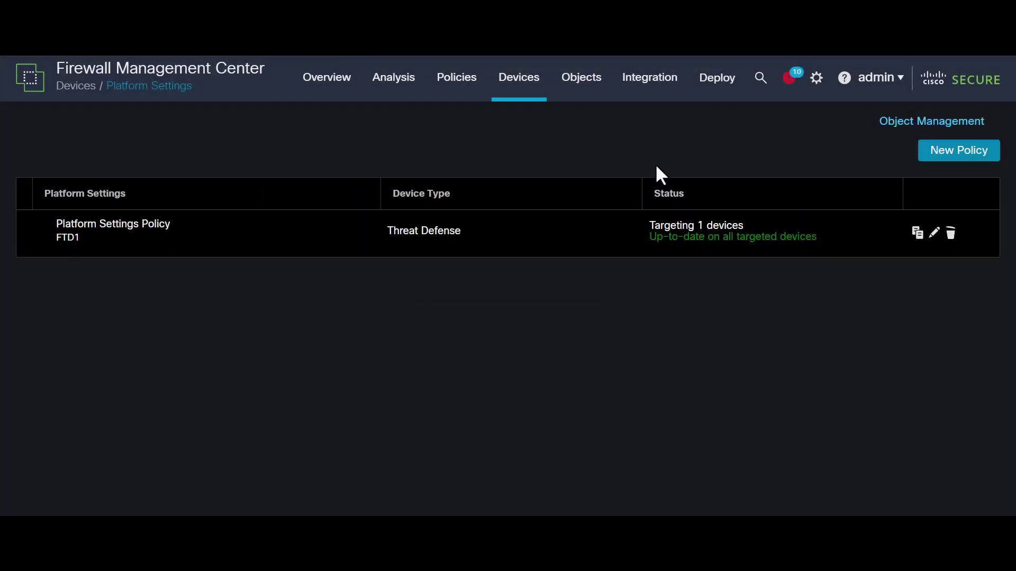
Step: Open the FTD1 platform settings policy for editing
left_click(934, 237)
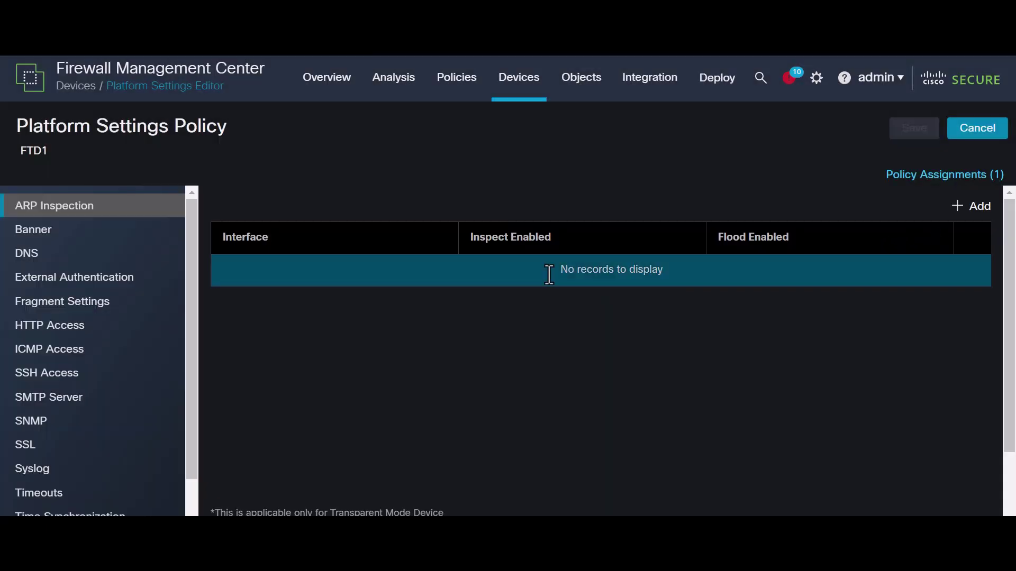
Step: In Syslog settings, enable VPN logging to the Management Center at informational level
left_click(41, 477)
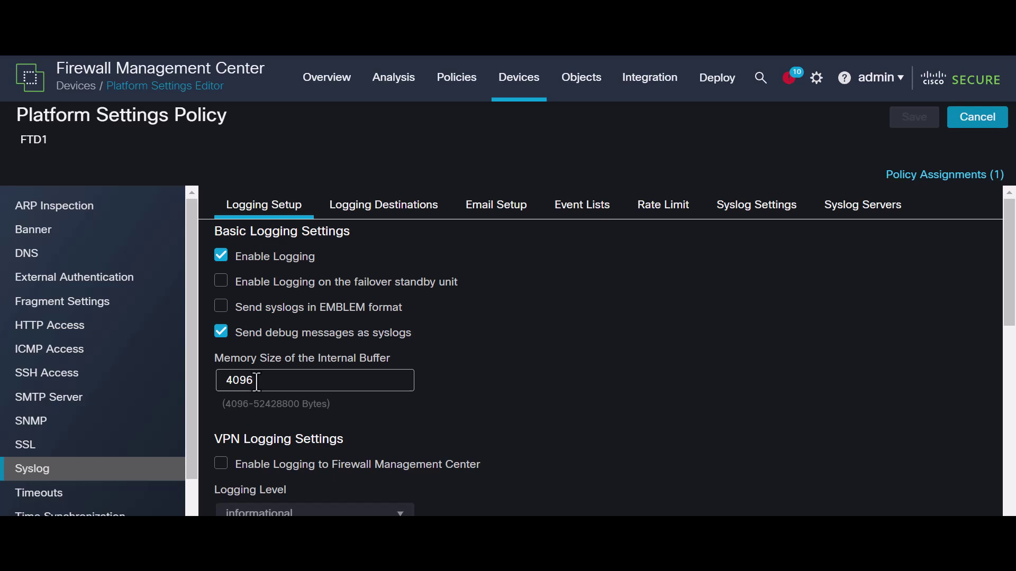
scroll(272, 377, "down", 2)
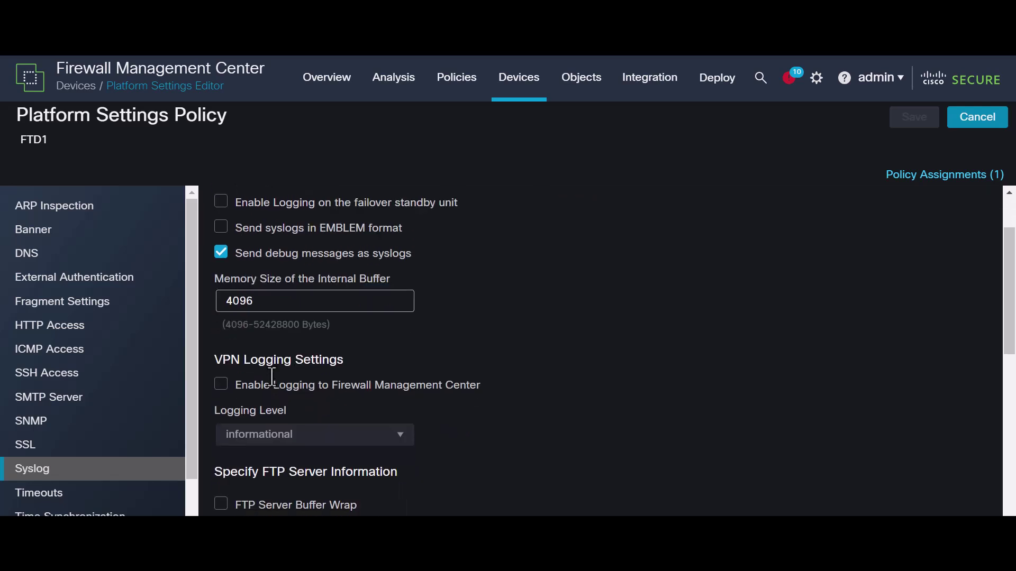
scroll(273, 377, "down", 2)
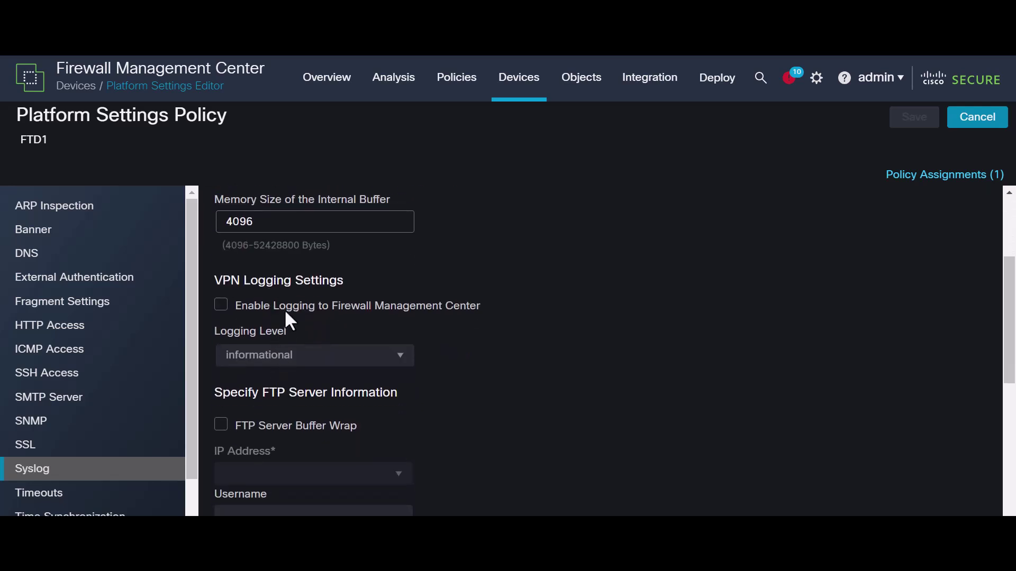
left_click(221, 305)
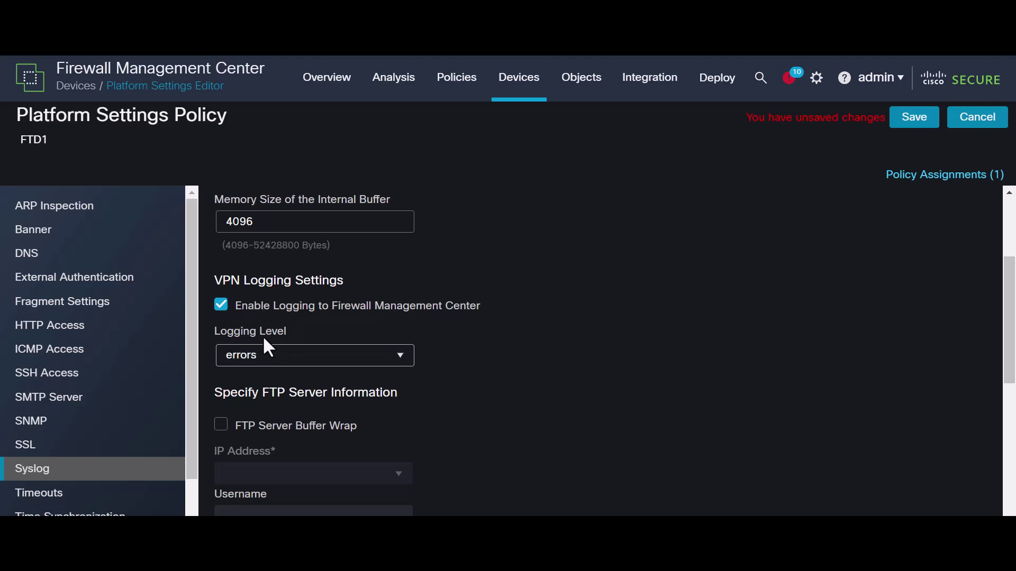
left_click(277, 369)
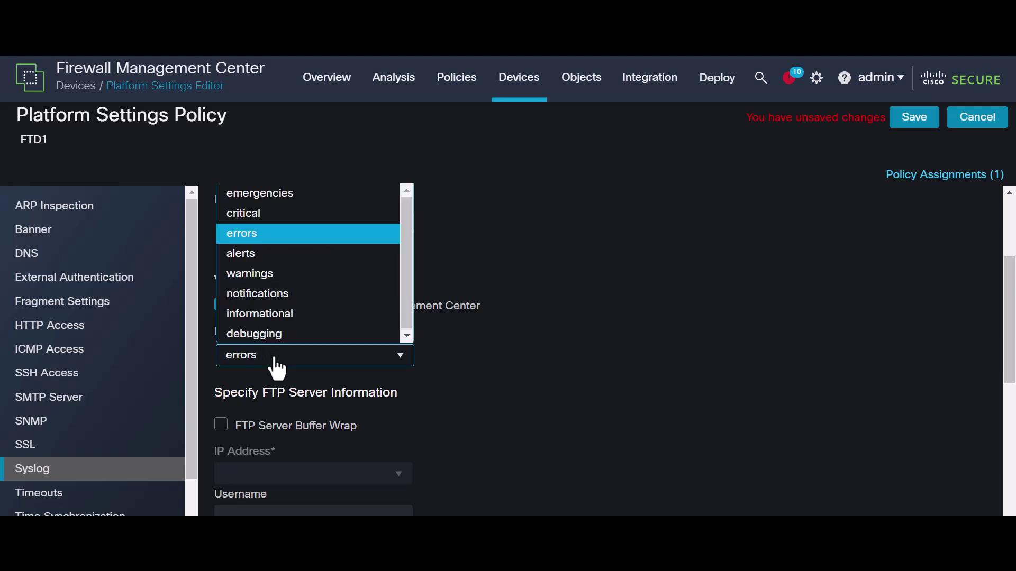
left_click(279, 321)
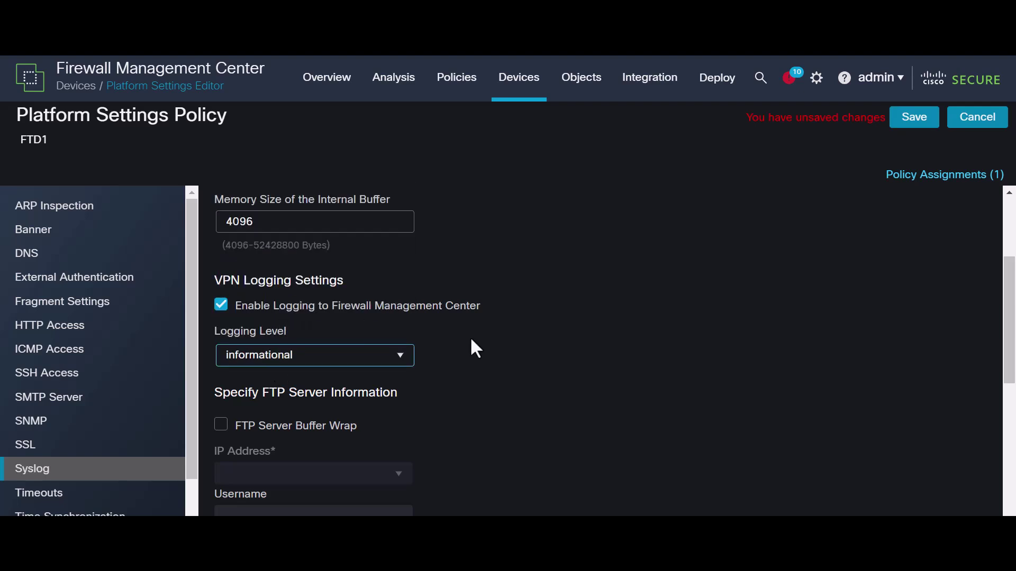
Step: Change the internal buffer memory size from 4096 to 10000000 bytes
scroll(472, 341, "up", 3)
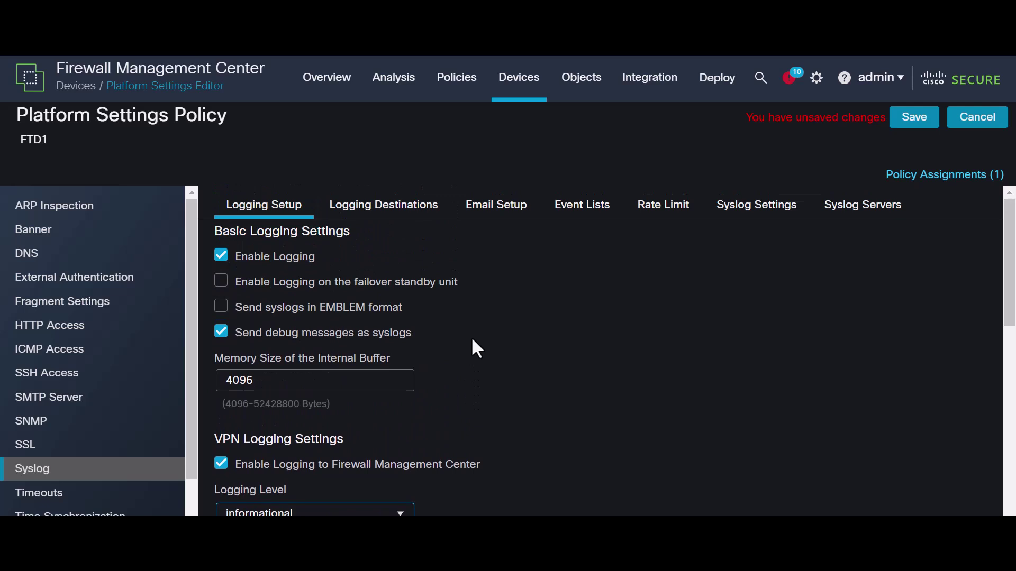
double_click(276, 389)
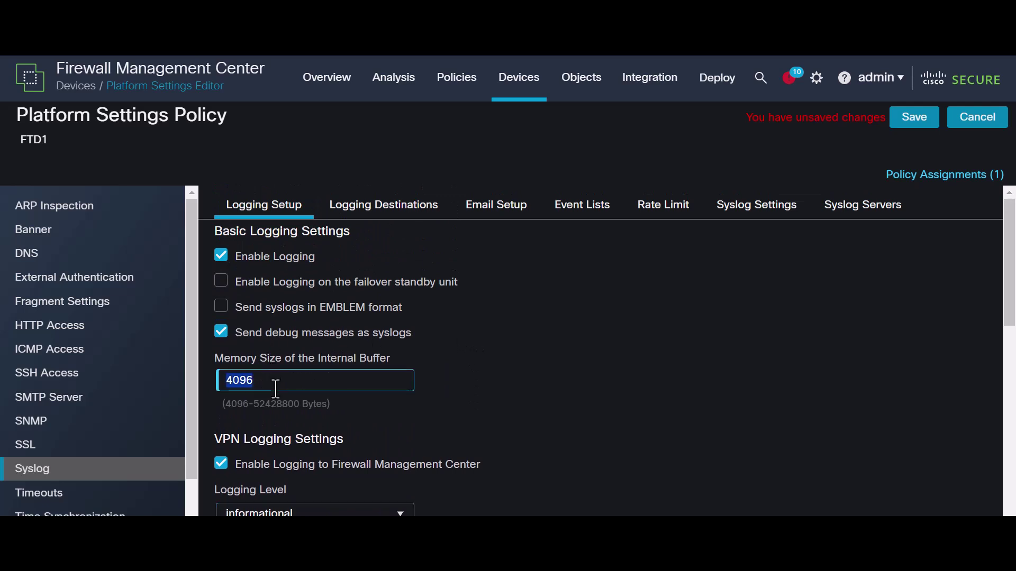
type("10")
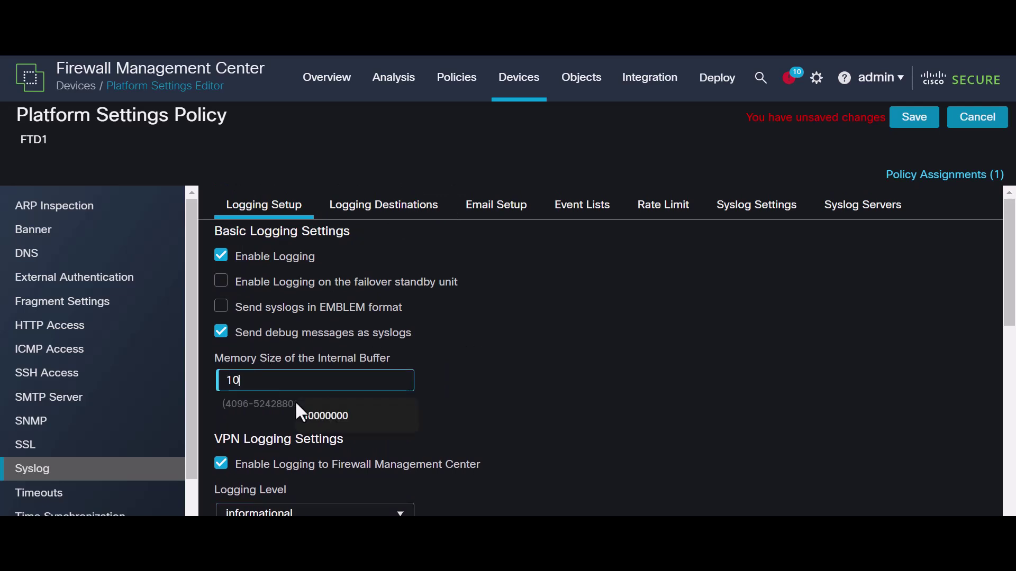
type("000000")
left_click(529, 346)
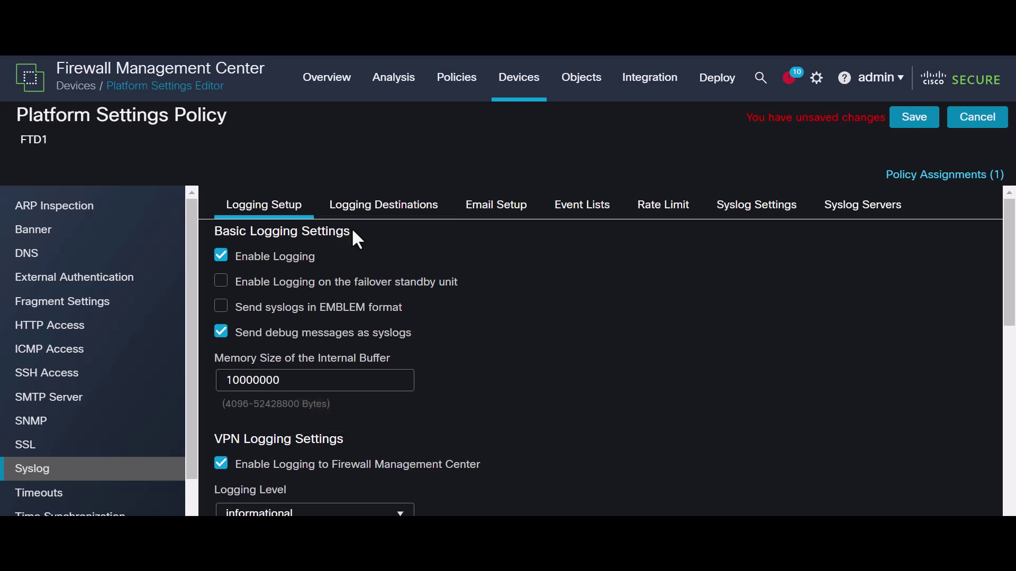
left_click(365, 211)
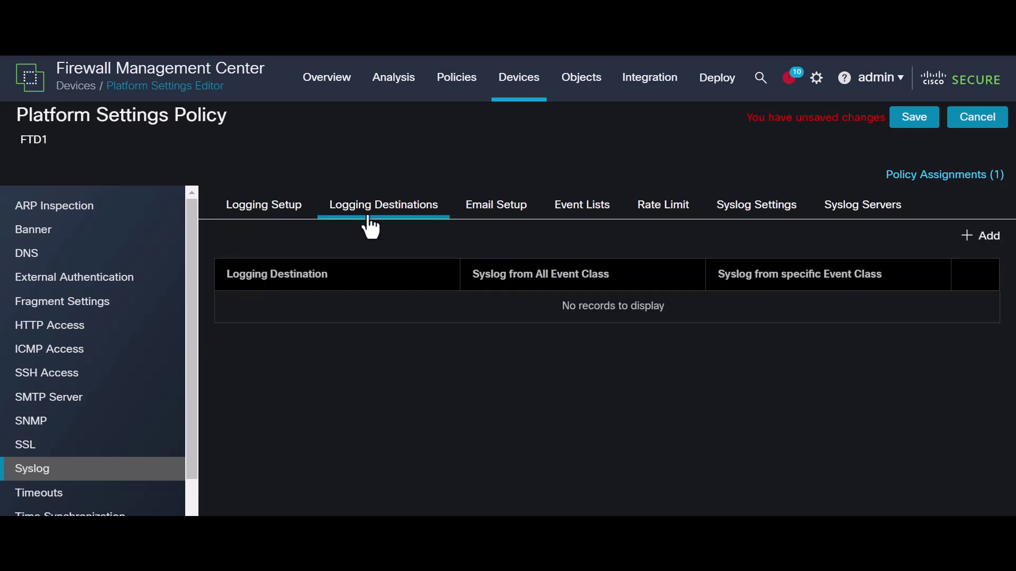
Step: Start a new event list named Attack-list
left_click(578, 207)
left_click(985, 238)
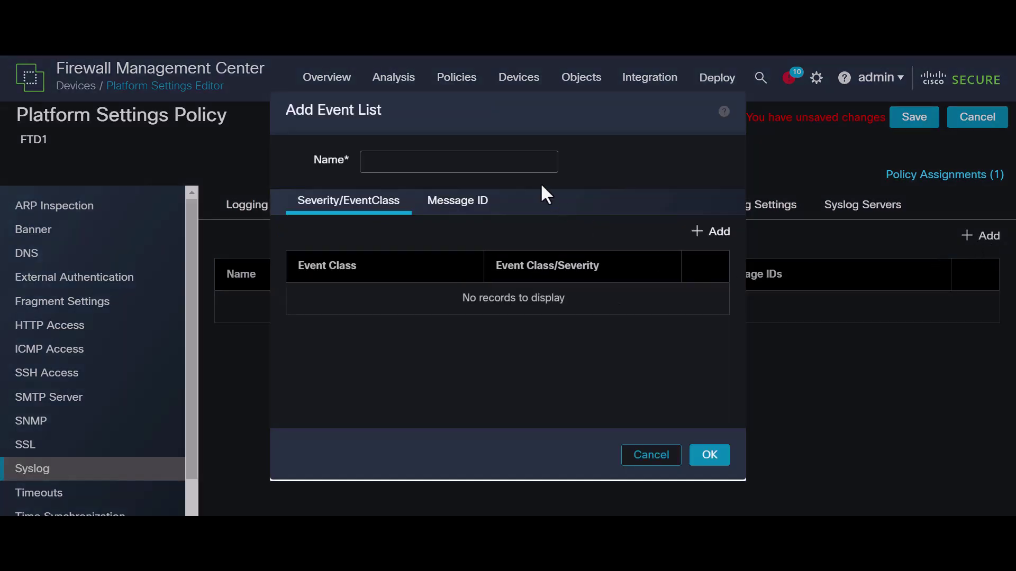
left_click(523, 161)
type("Attac")
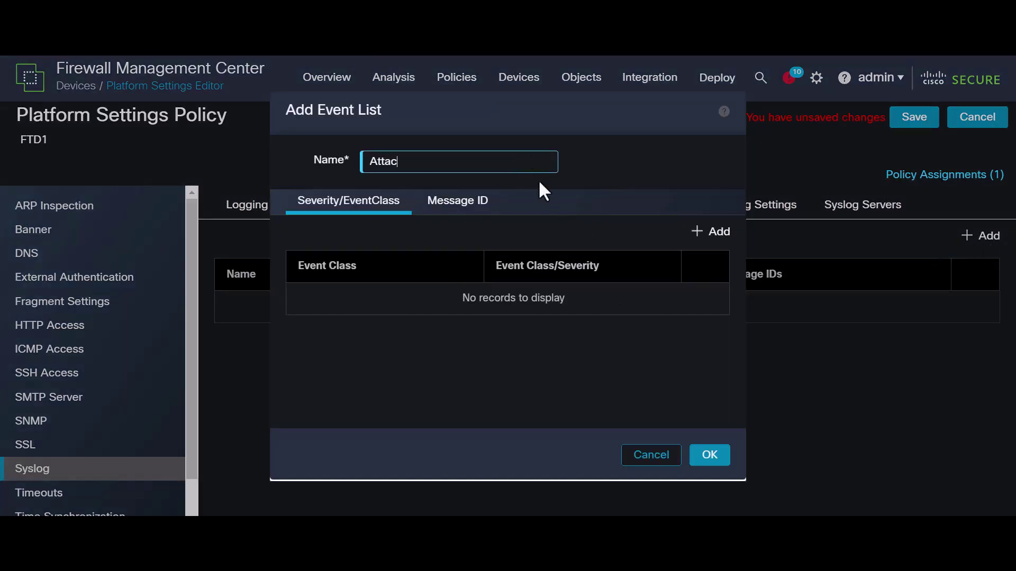
type("k-list")
Step: Add the auth event class at informational severity to Attack-list
left_click(497, 204)
left_click(395, 204)
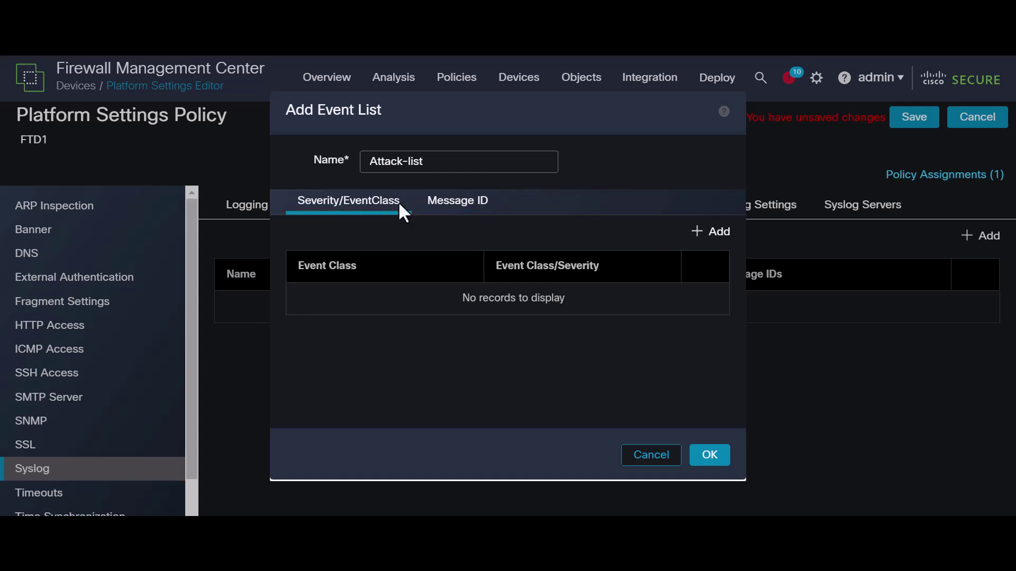
left_click(699, 241)
left_click(558, 314)
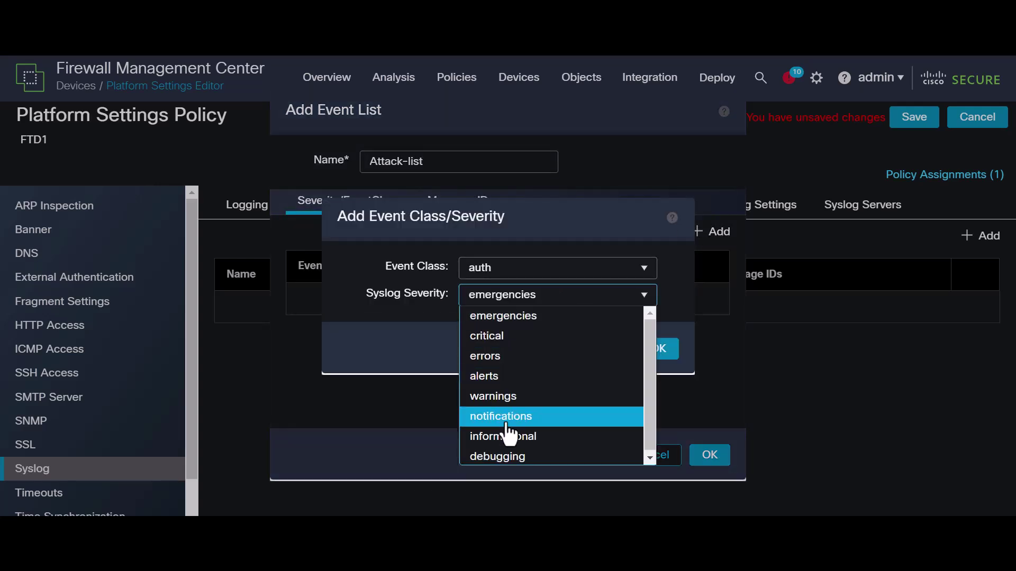
left_click(509, 437)
left_click(658, 350)
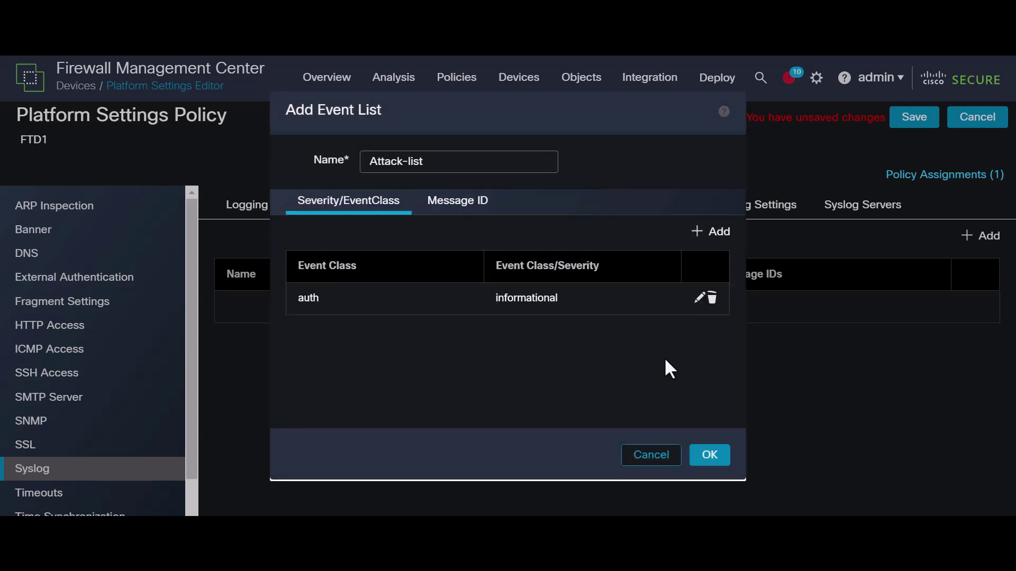
Step: Add the webvpn event class at informational severity and save the Attack-list event list
left_click(702, 235)
left_click(556, 273)
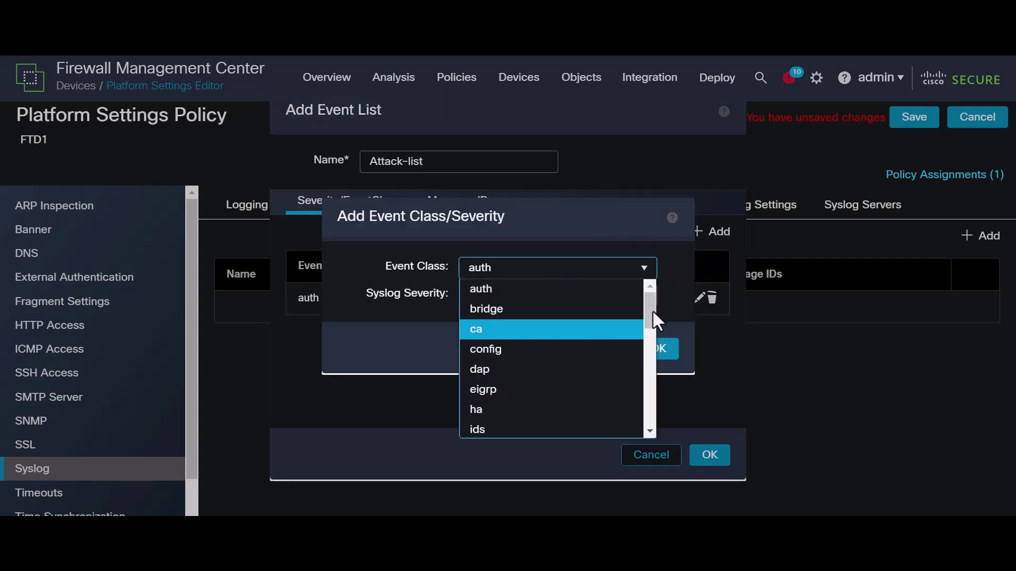
left_click_drag(656, 320, 644, 411)
left_click(530, 431)
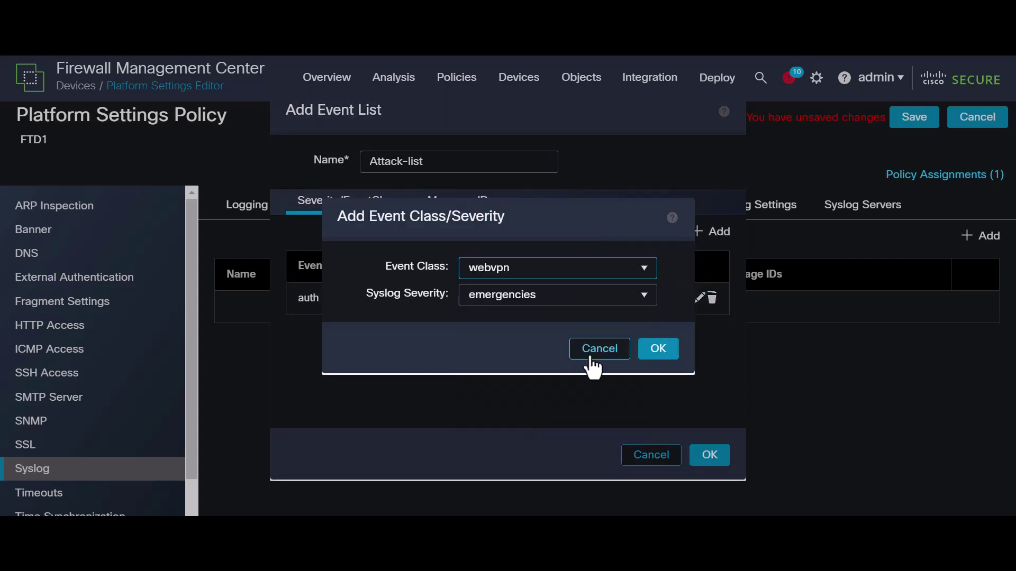
left_click(603, 299)
left_click(522, 435)
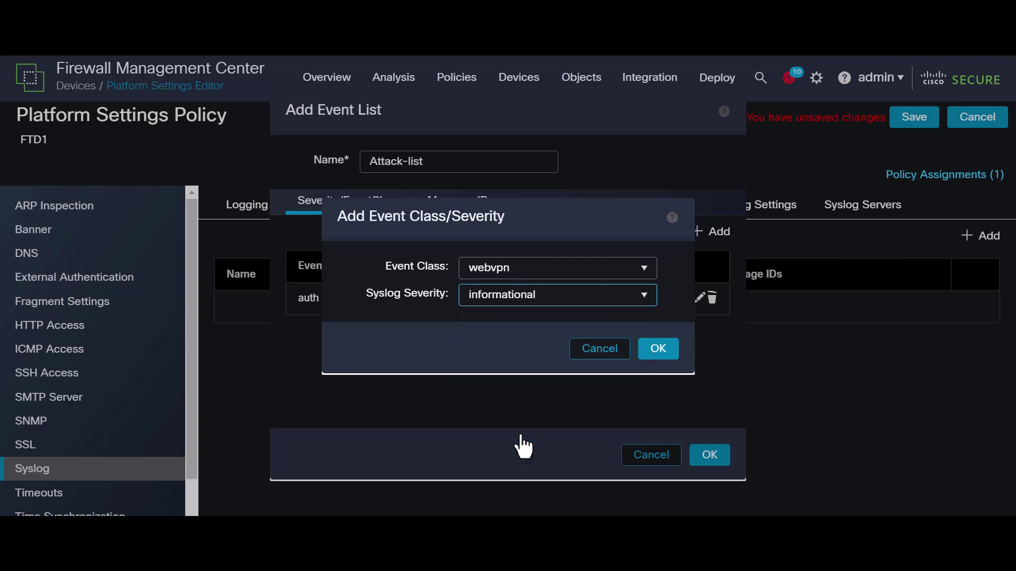
left_click(659, 351)
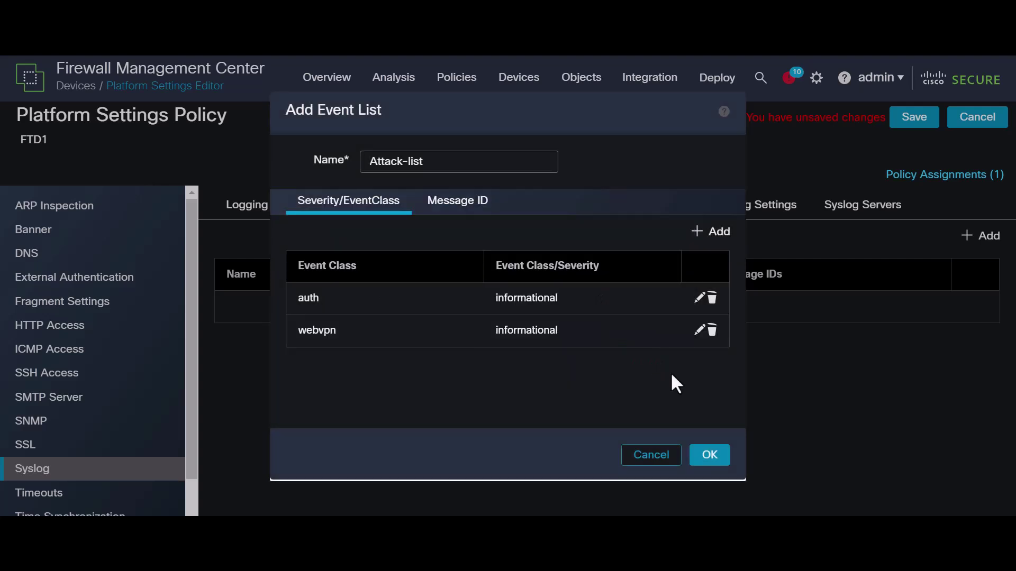
left_click(709, 455)
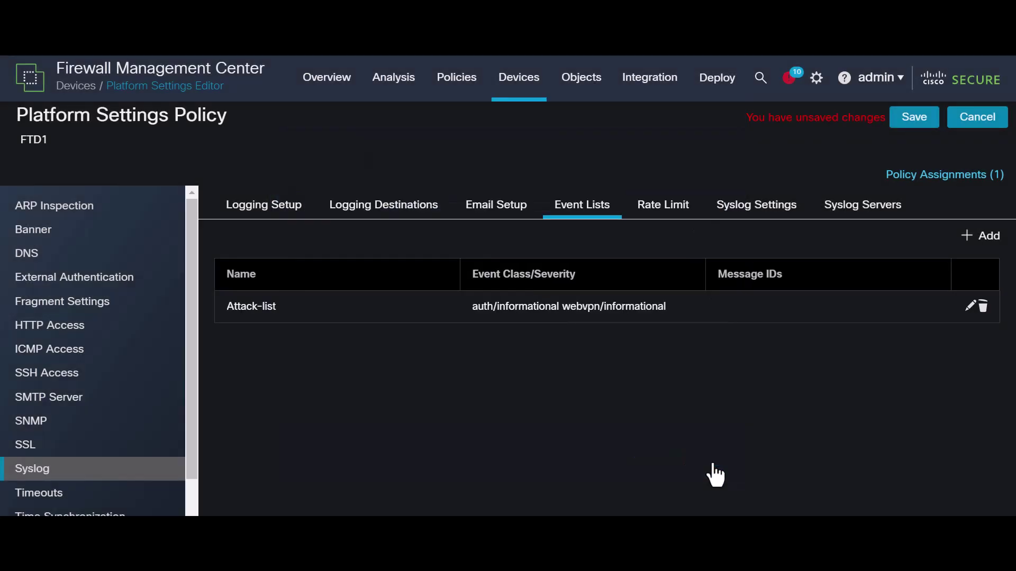
Step: Add an Internal Buffer logging destination filtered by the Attack-list event list
left_click(414, 226)
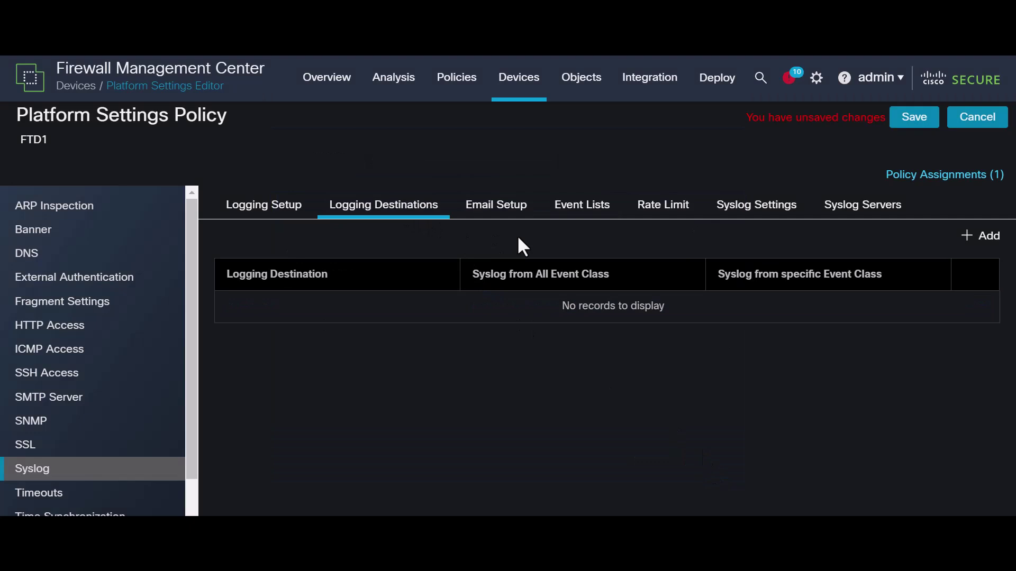
left_click(976, 240)
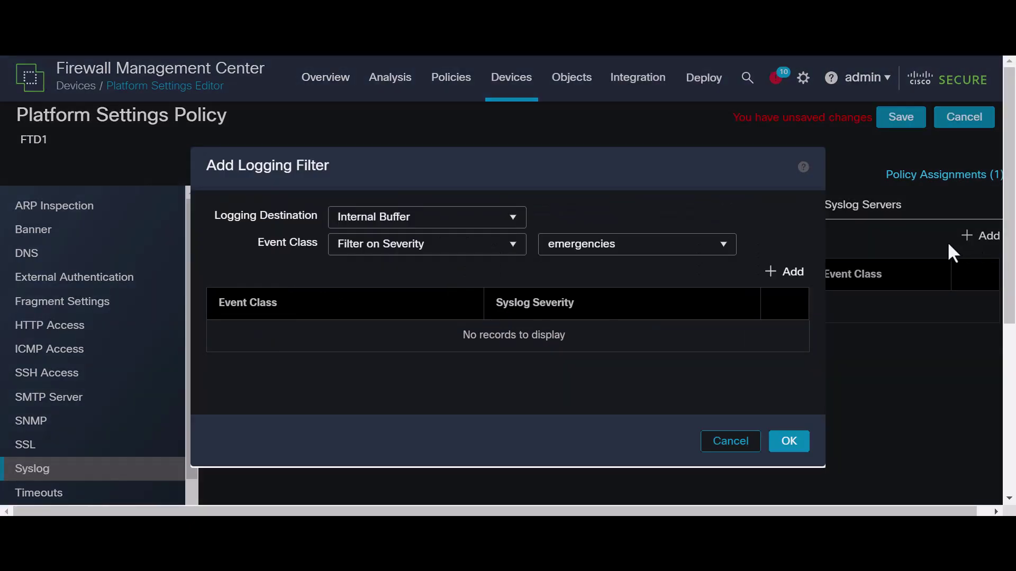
left_click(517, 247)
left_click(482, 284)
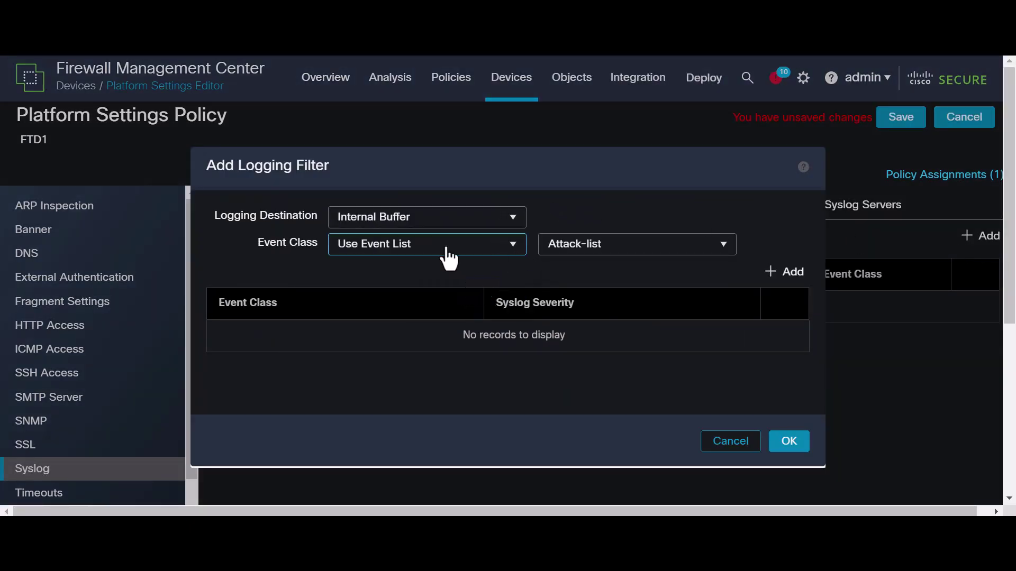
left_click(778, 446)
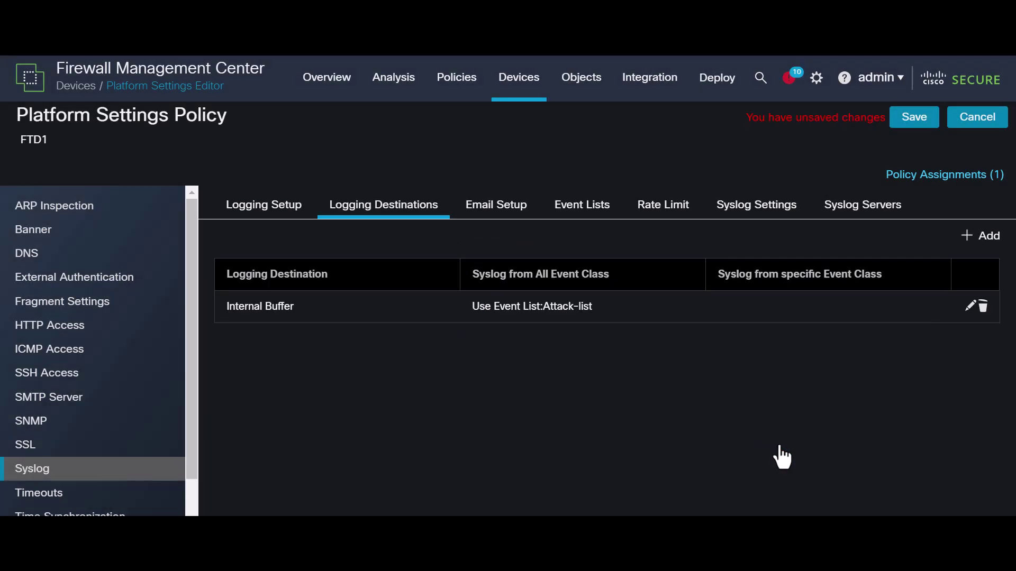
Step: Save the platform settings policy, then go to the FlexConfig policies
left_click(914, 123)
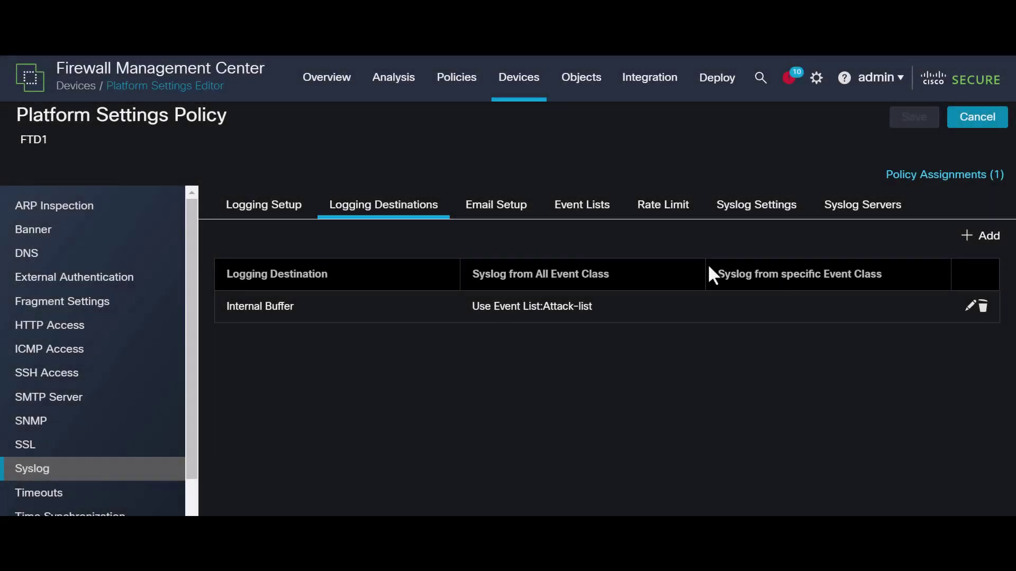
mouse_move(539, 88)
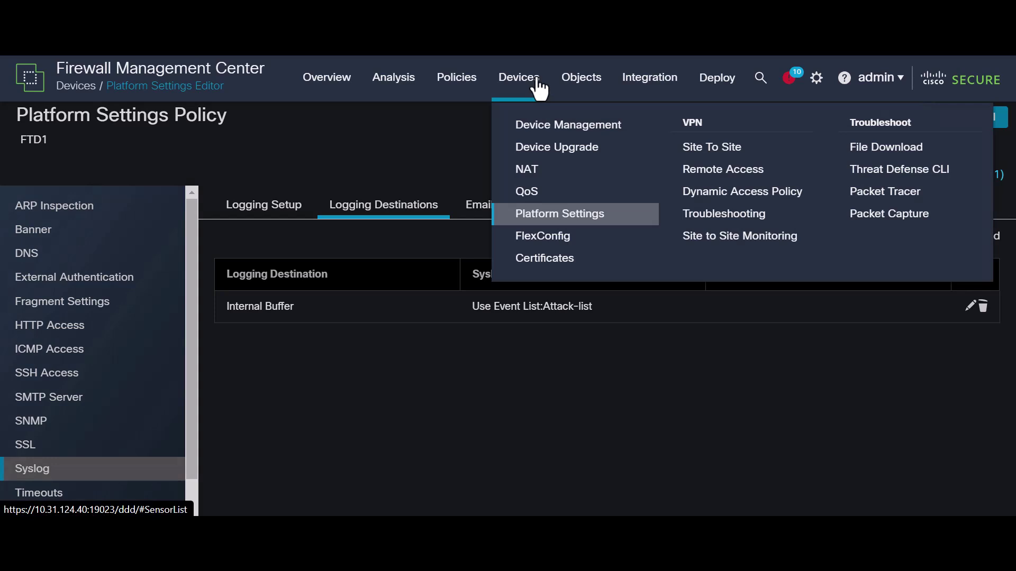
left_click(534, 236)
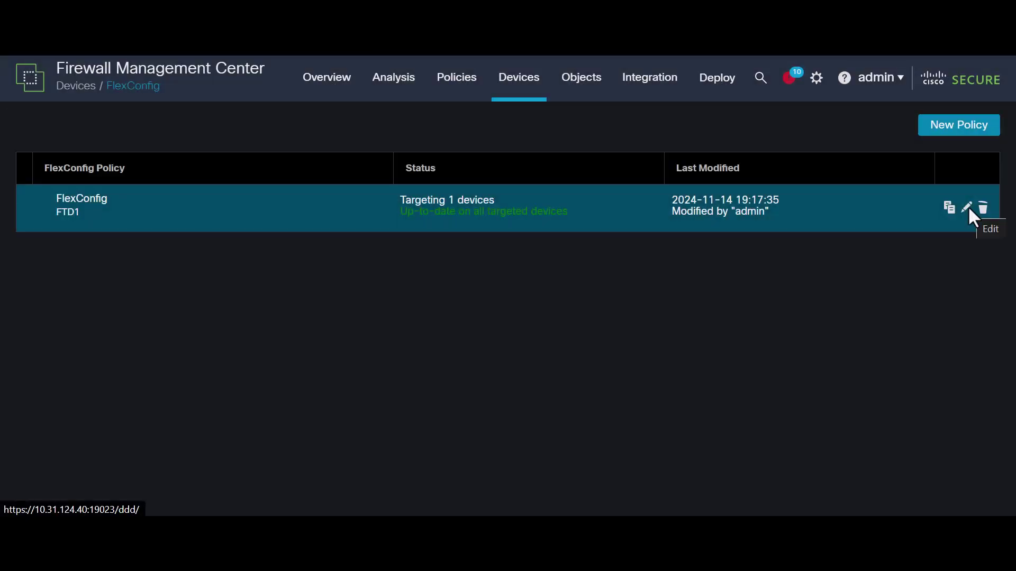
Step: In the FTD1 FlexConfig policy, create object no-logging-username with the pasted stop-hiding-usernames command
left_click(967, 206)
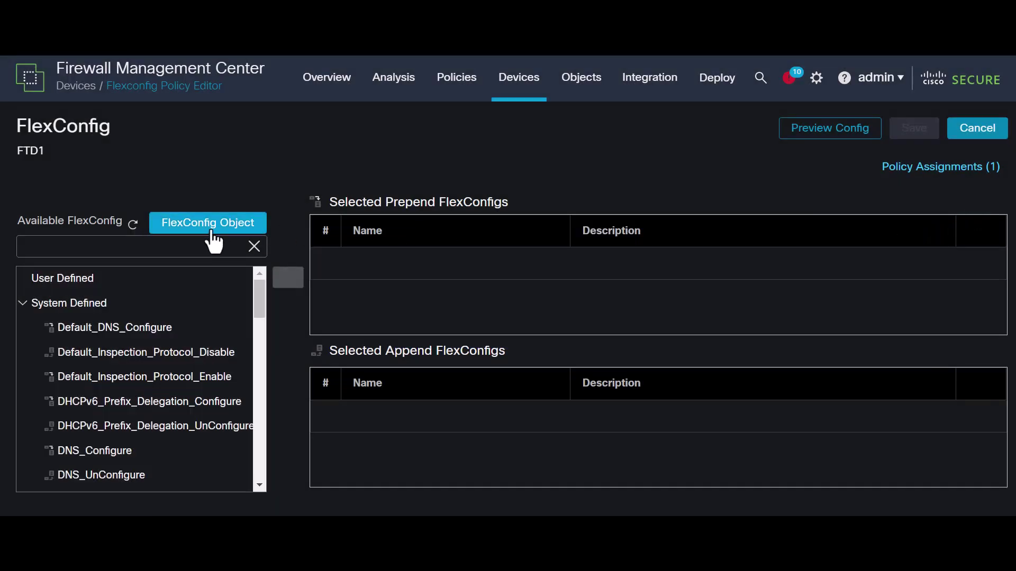
left_click(211, 231)
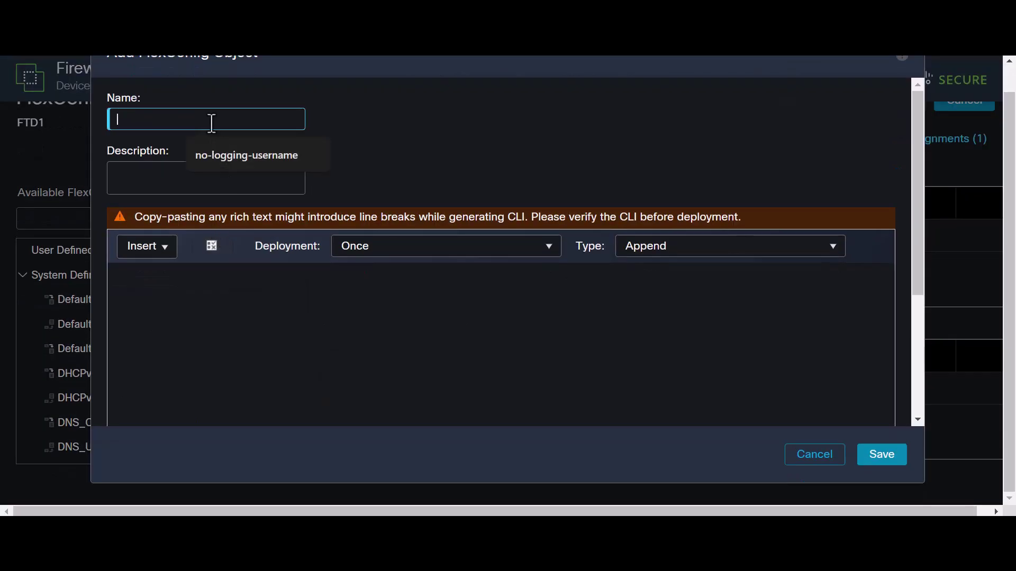
left_click(220, 158)
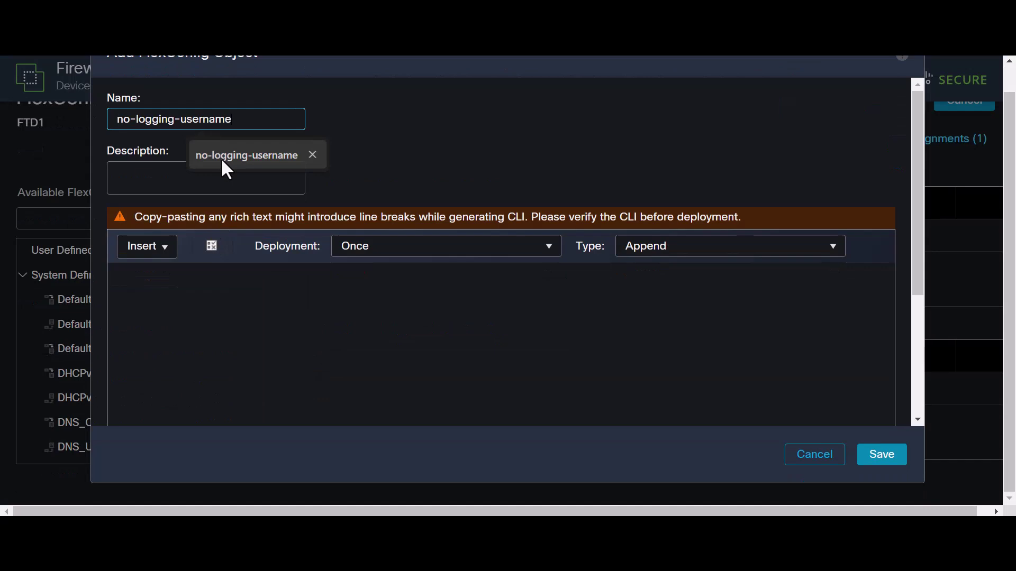
left_click(242, 295)
type("no loggin hide username")
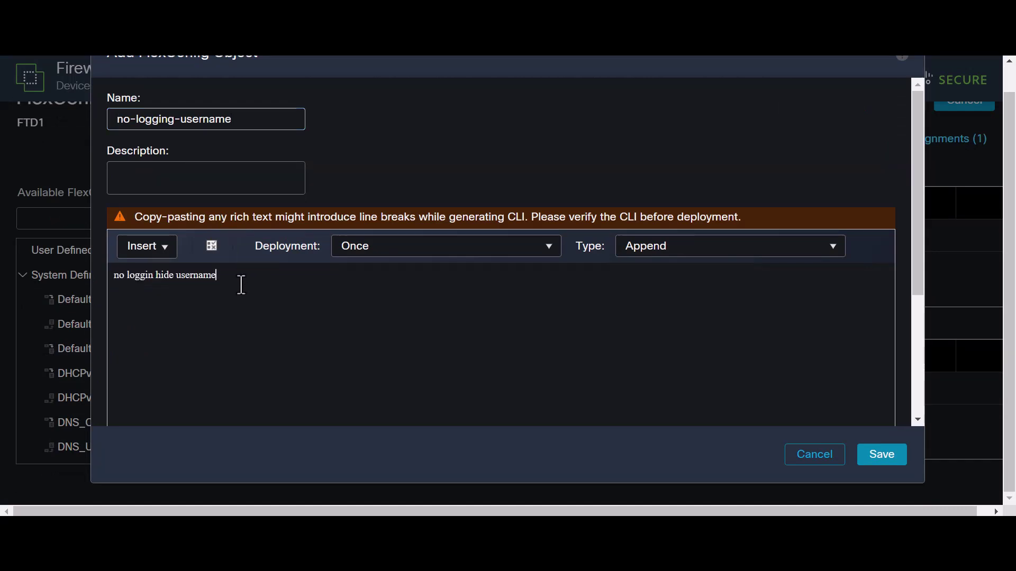
Step: Set the object's deployment to Everytime and save no-logging-username
left_click_drag(241, 294, 99, 268)
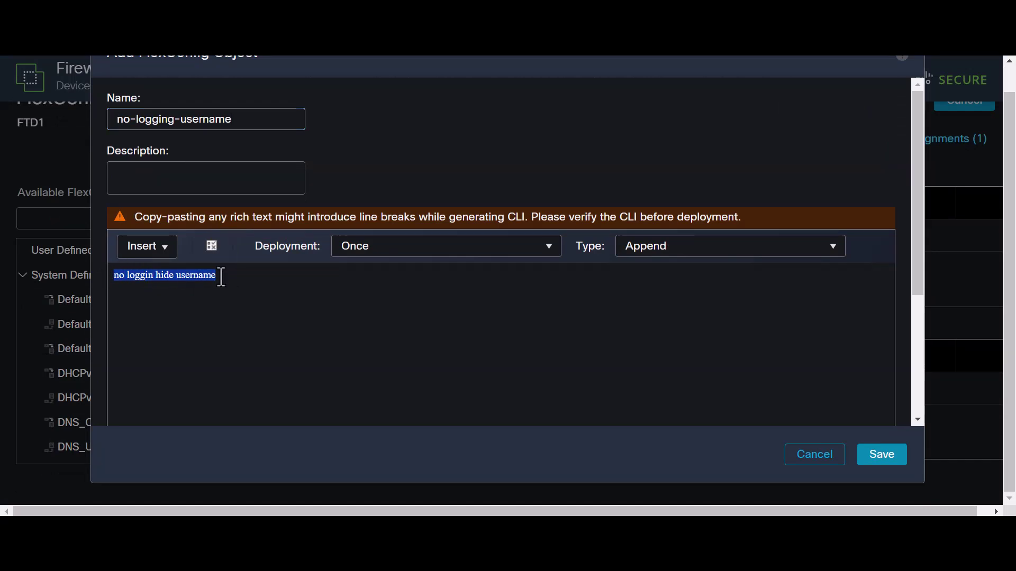
left_click(264, 285)
left_click(442, 248)
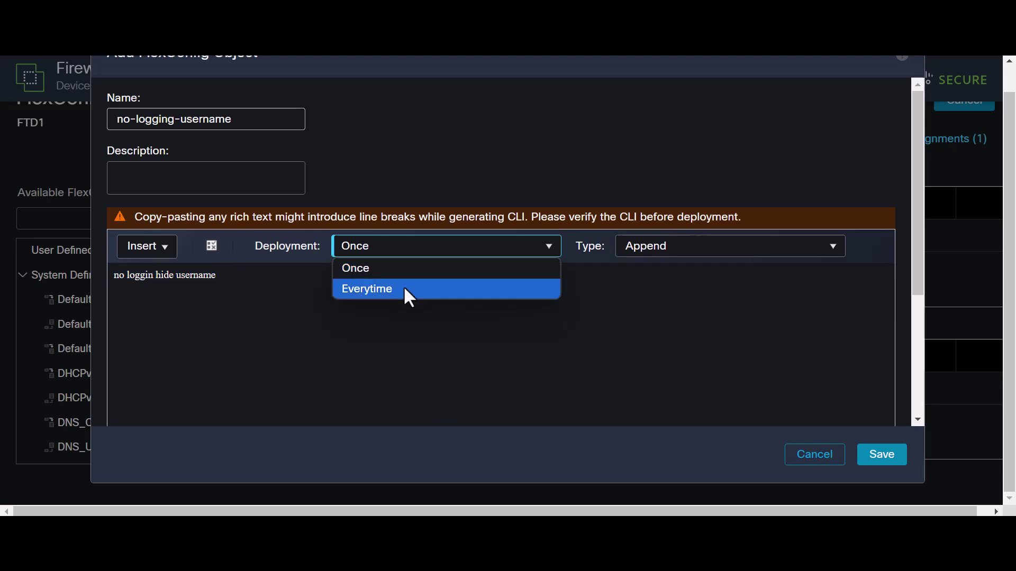
left_click(408, 290)
left_click(905, 458)
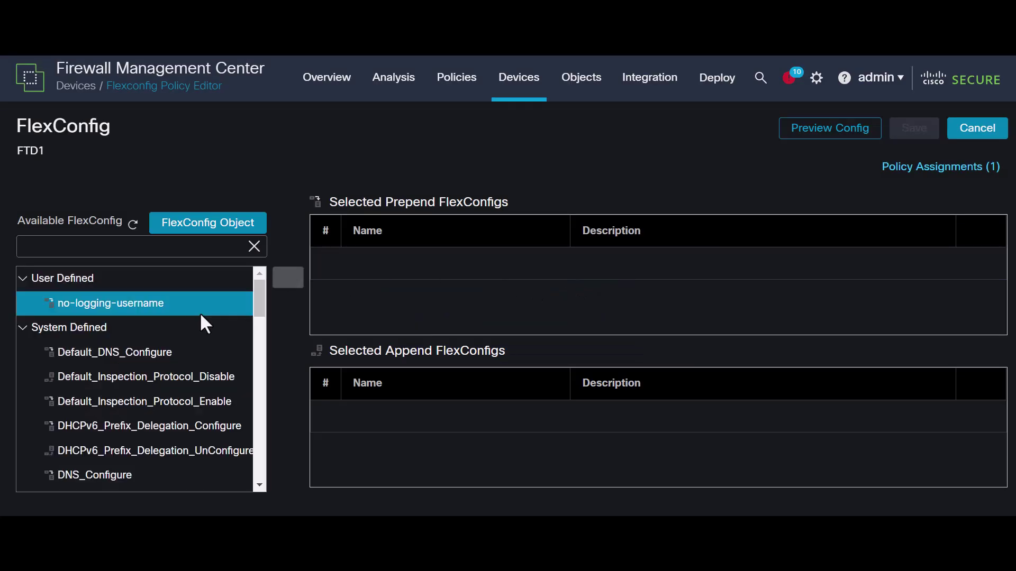
Step: Append no-logging-username to the FTD1 FlexConfig policy and save it
left_click(188, 301)
left_click(295, 284)
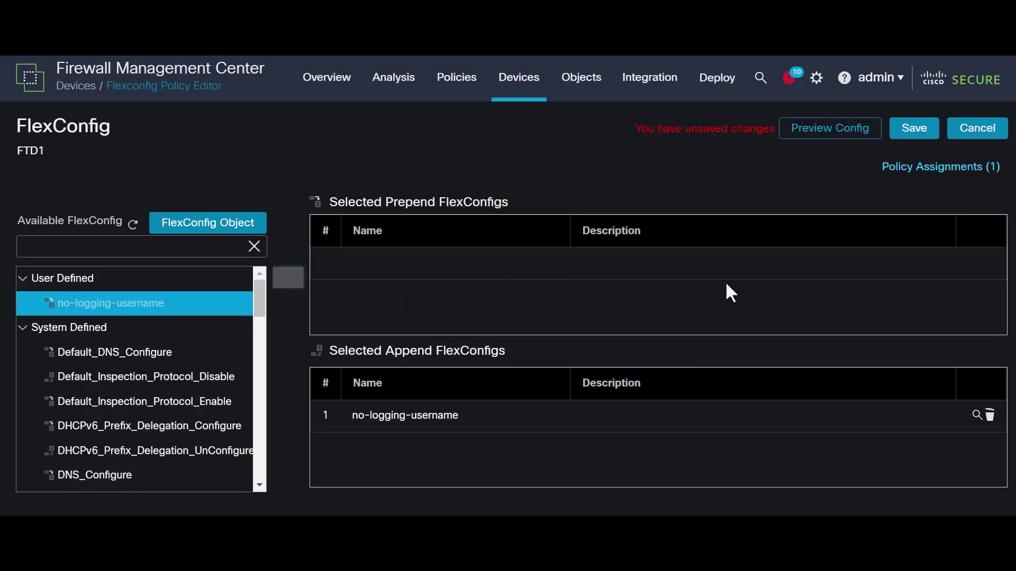
left_click(915, 137)
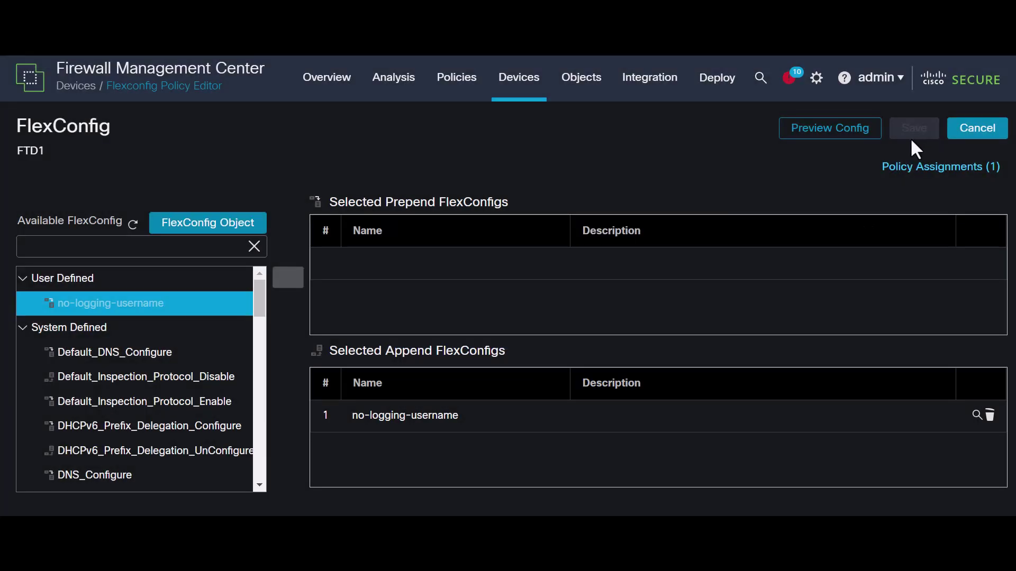
Step: Deploy all pending changes to FTD1, proceeding past the validation warning
left_click(716, 82)
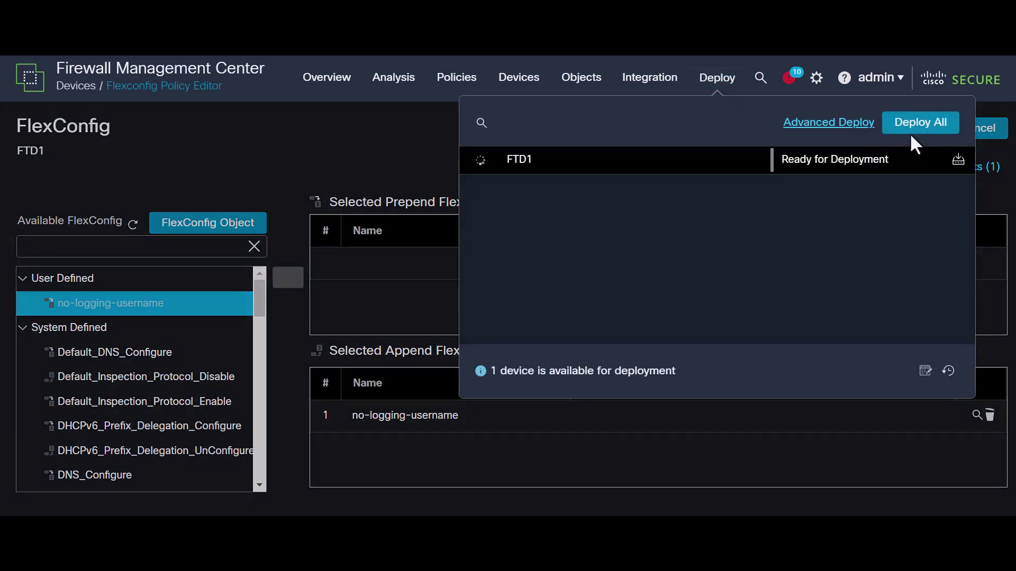
left_click(920, 137)
left_click(834, 163)
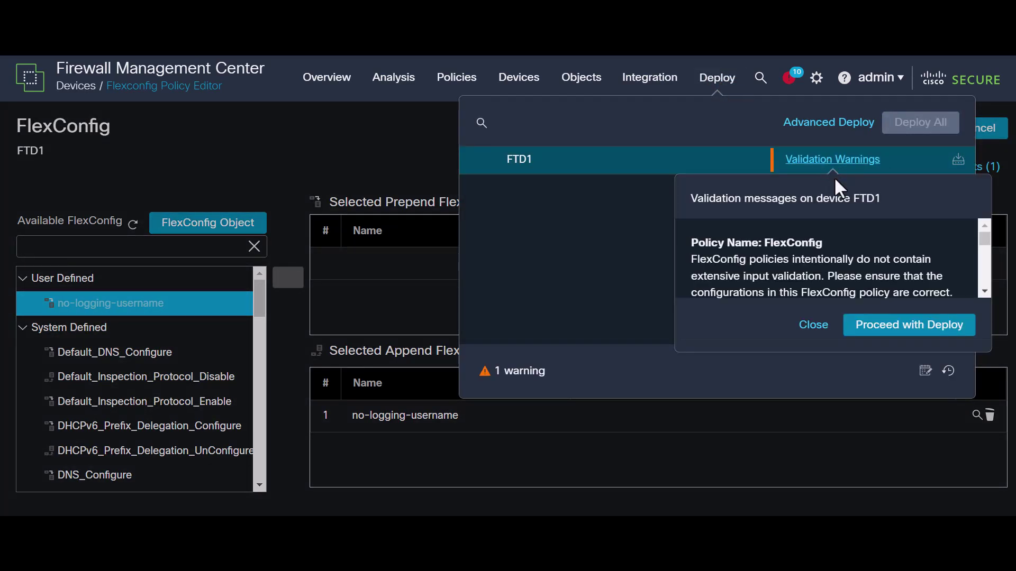
left_click(876, 330)
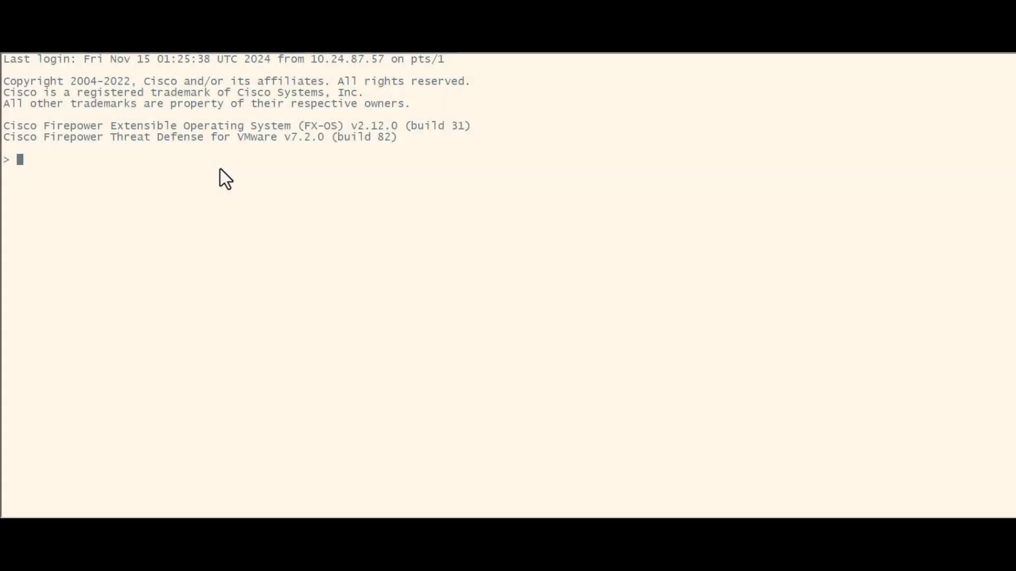
Step: Enter 'system support diagnostic-cli' and run 'sh run log' to show the logging config
type("system")
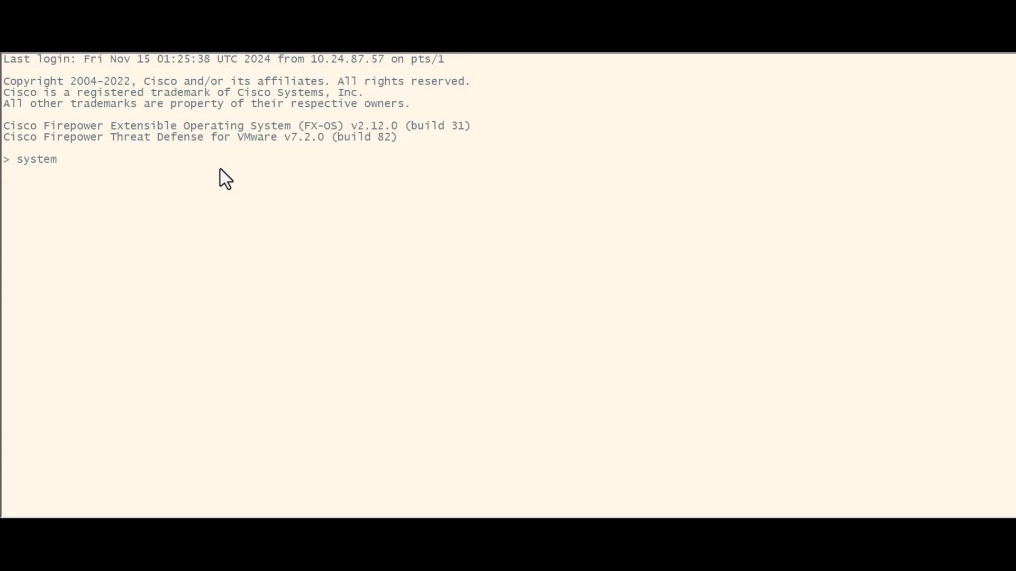
type(" support diagnostic-cli")
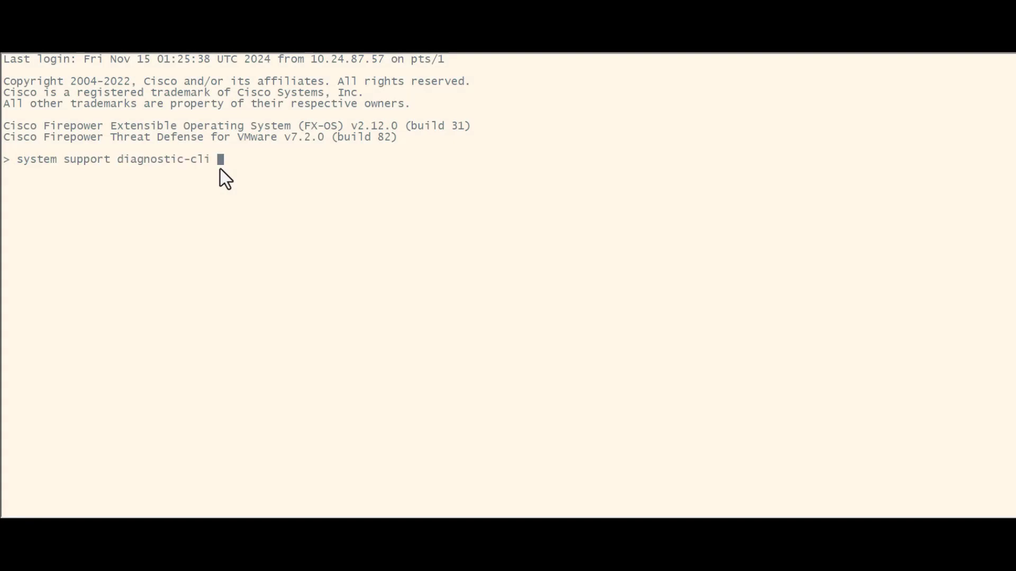
key("Return")
type("sh r")
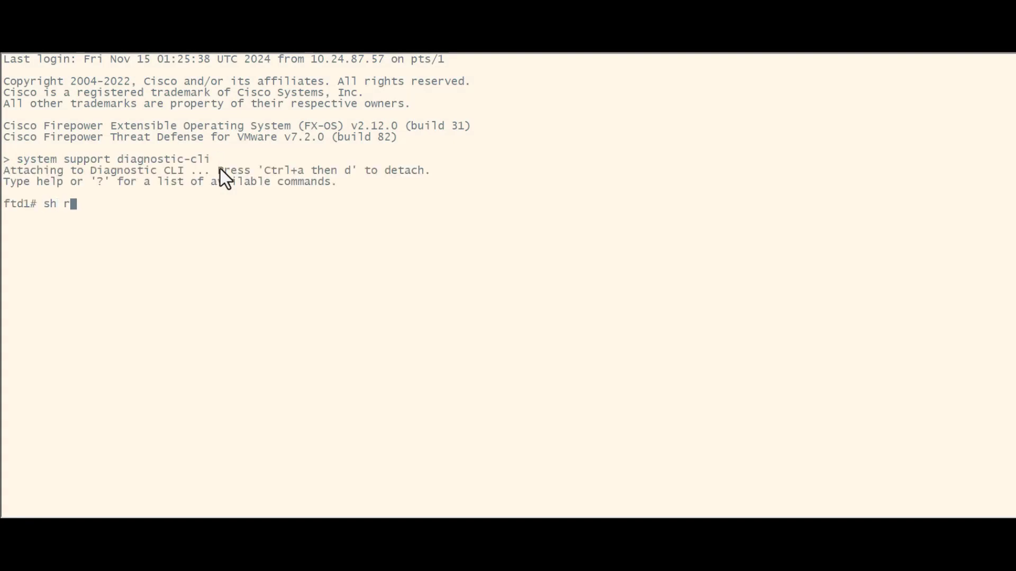
type("un log")
key("Return")
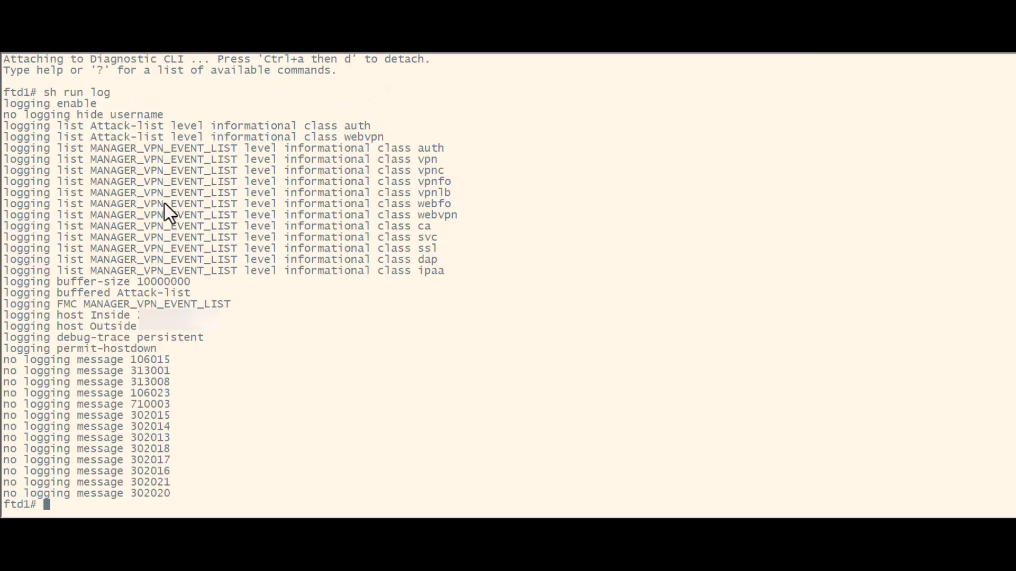
Step: Highlight the buffered Attack-list, buffer-size 10000000 and Attack-list logging list lines
left_click_drag(191, 293, 3, 292)
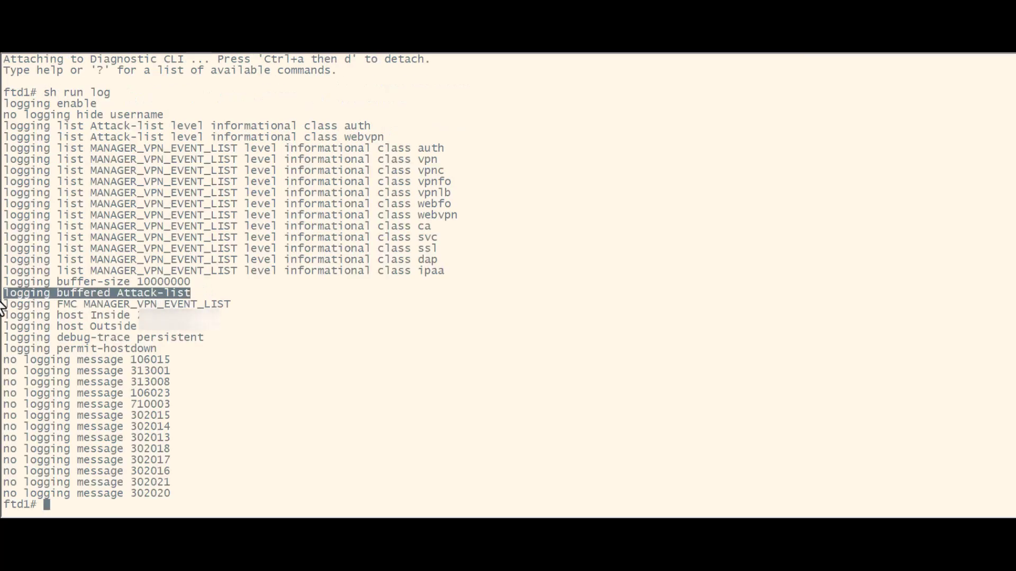
left_click_drag(207, 284, 5, 283)
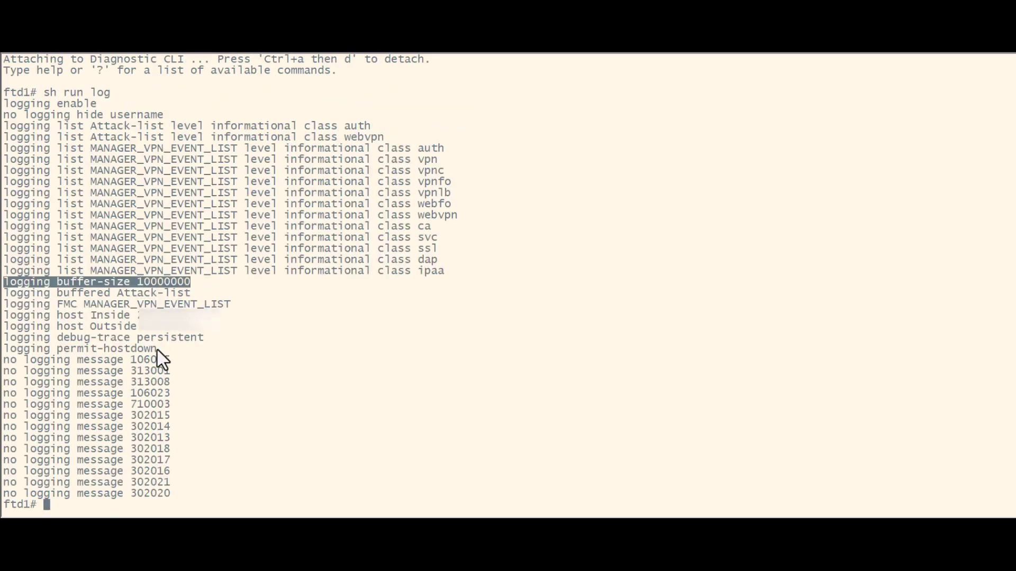
left_click_drag(388, 138, 14, 127)
left_click(249, 316)
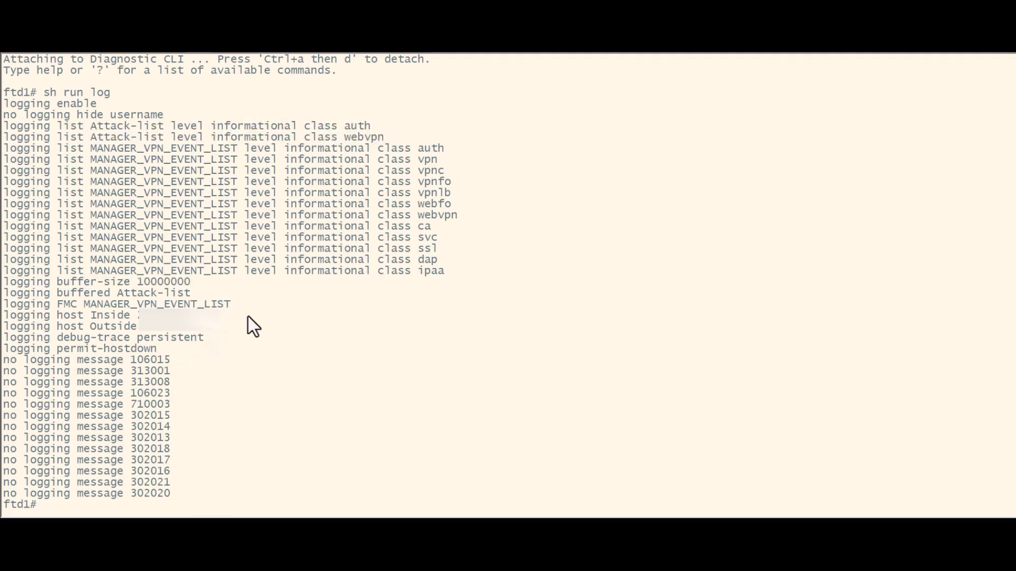
key("Return")
key("Return")
key("Return")
key("Return")
key("Return")
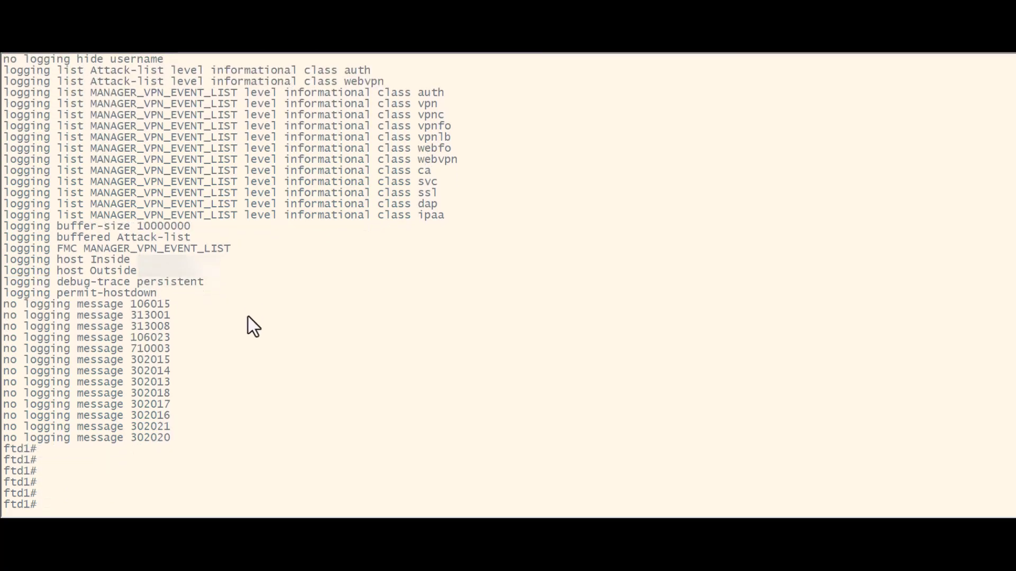
Step: Run 'sh log' and highlight the last AAA authentication rejection message
type("sh log")
key("Return")
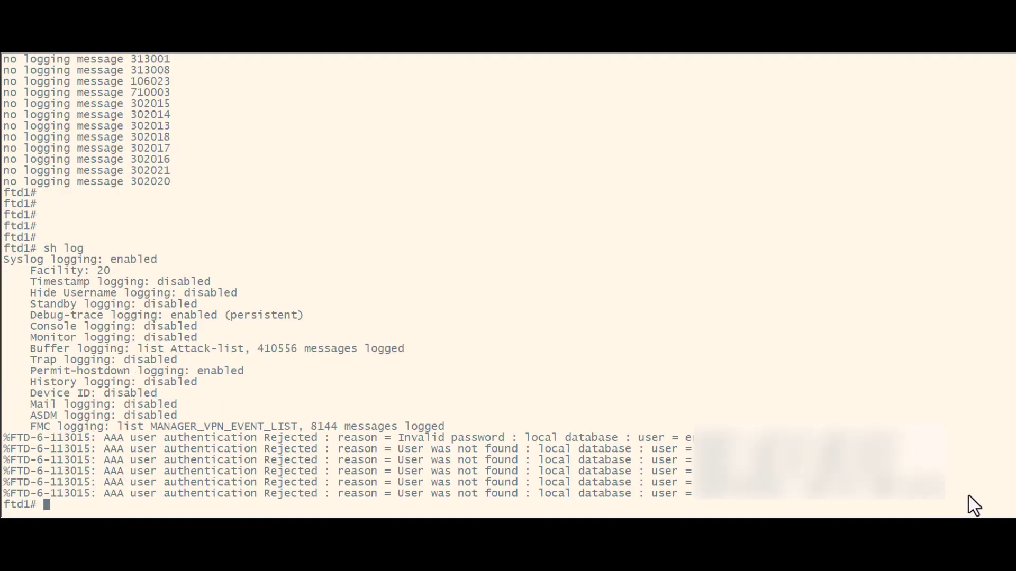
left_click_drag(967, 496, 7, 497)
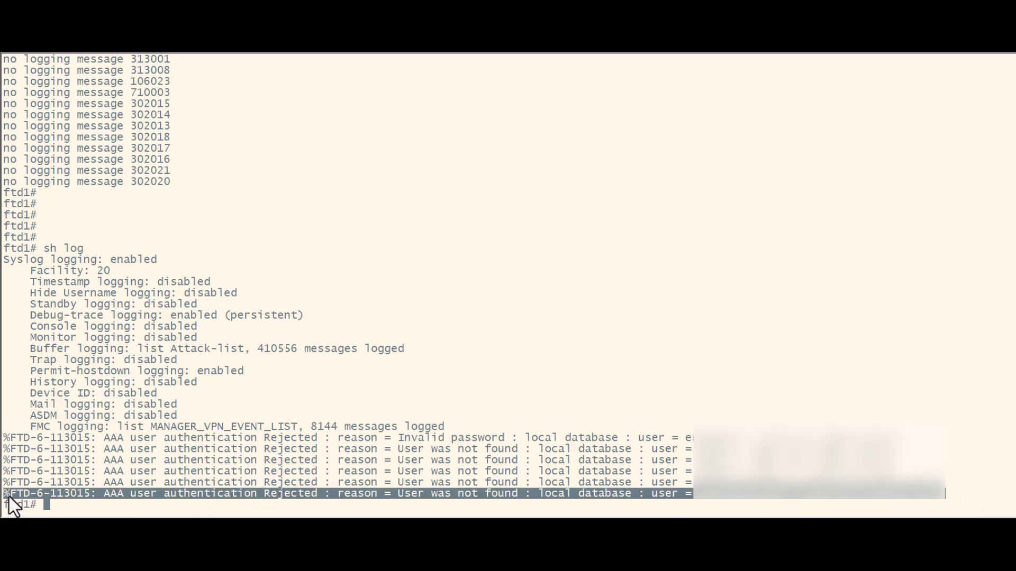
left_click(503, 318)
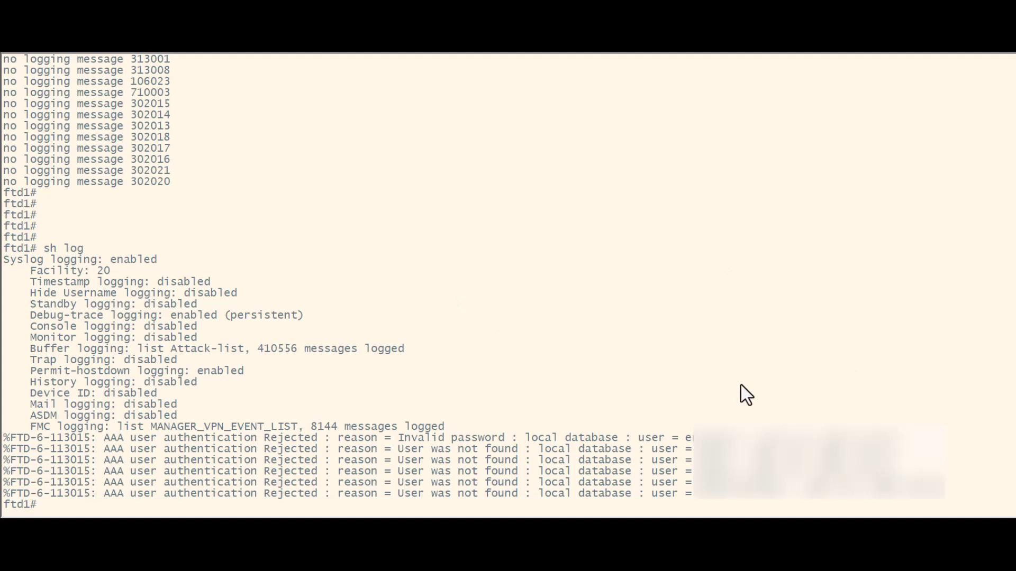
Step: Run 'show aaa-server' via Tab completion to display the LOCAL group statistics
key("Return")
key("Return")
key("Return")
key("Return")
key("Return")
key("Return")
type("sh aa")
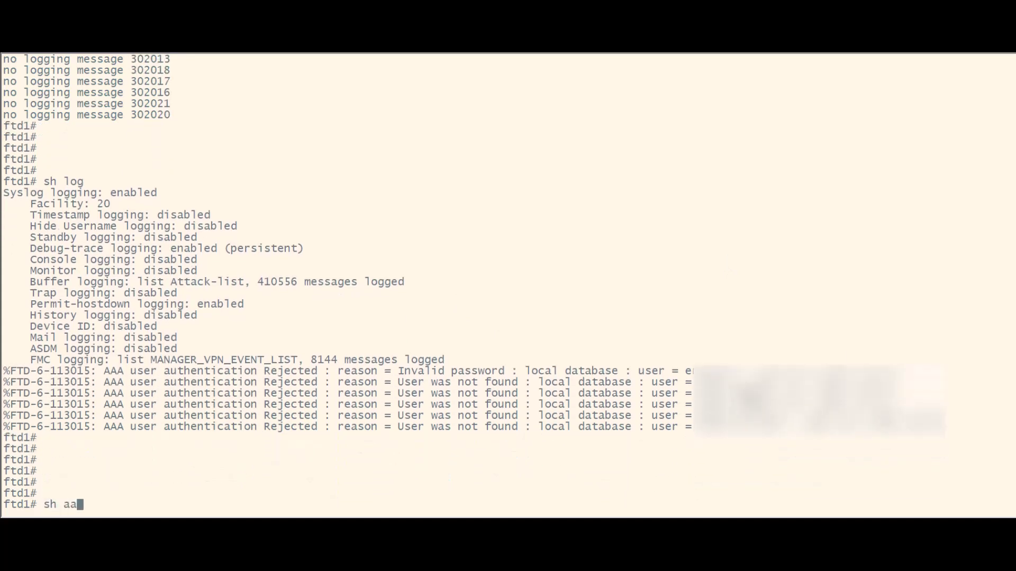
key("Tab")
type("-s")
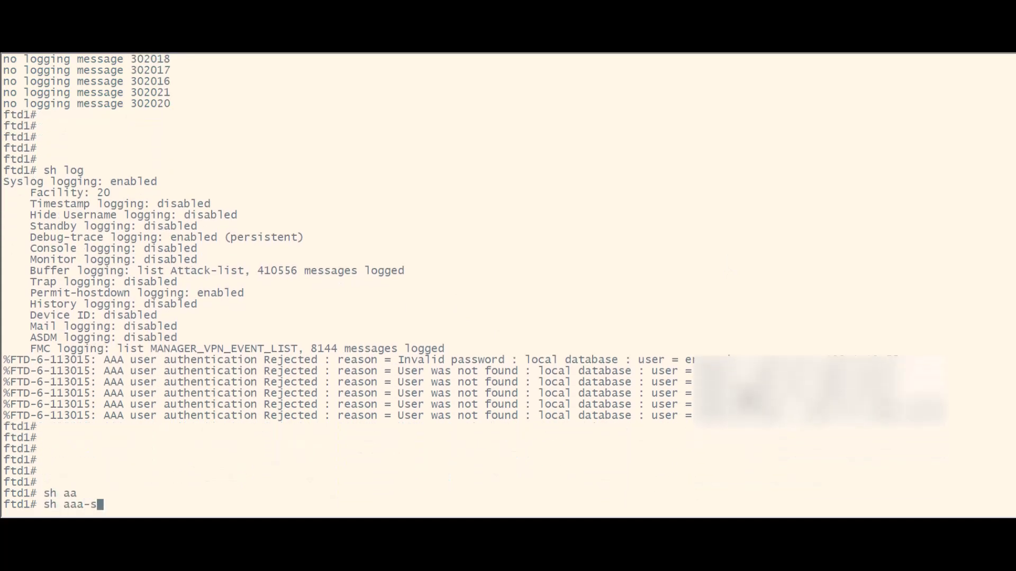
key("Tab")
key("Return")
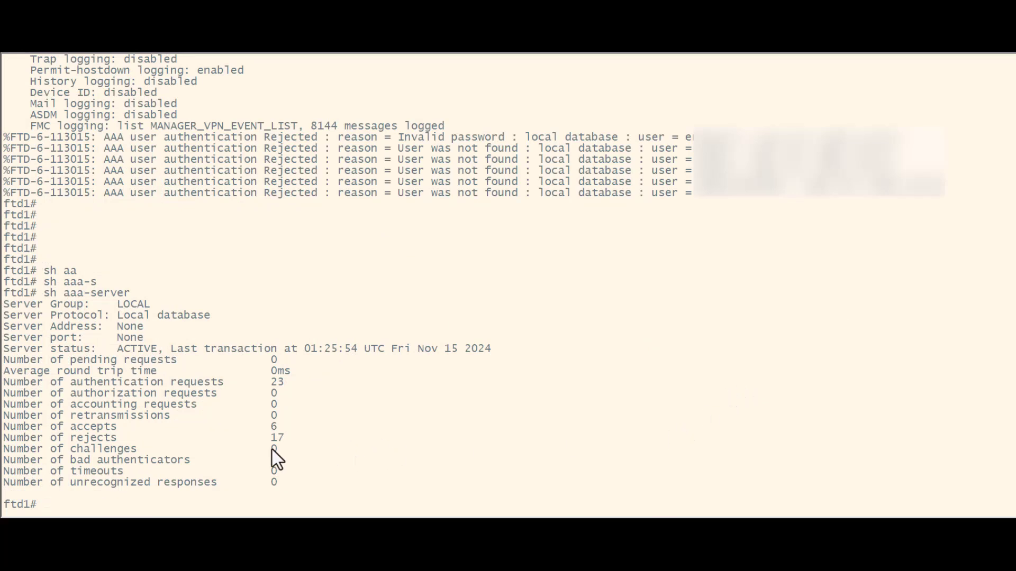
Step: Highlight the 17 rejects and 23 authentication requests counters
left_click_drag(4, 449, 108, 450)
left_click_drag(14, 452, 6, 444)
left_click(301, 395)
left_click_drag(296, 386, 6, 386)
left_click(417, 399)
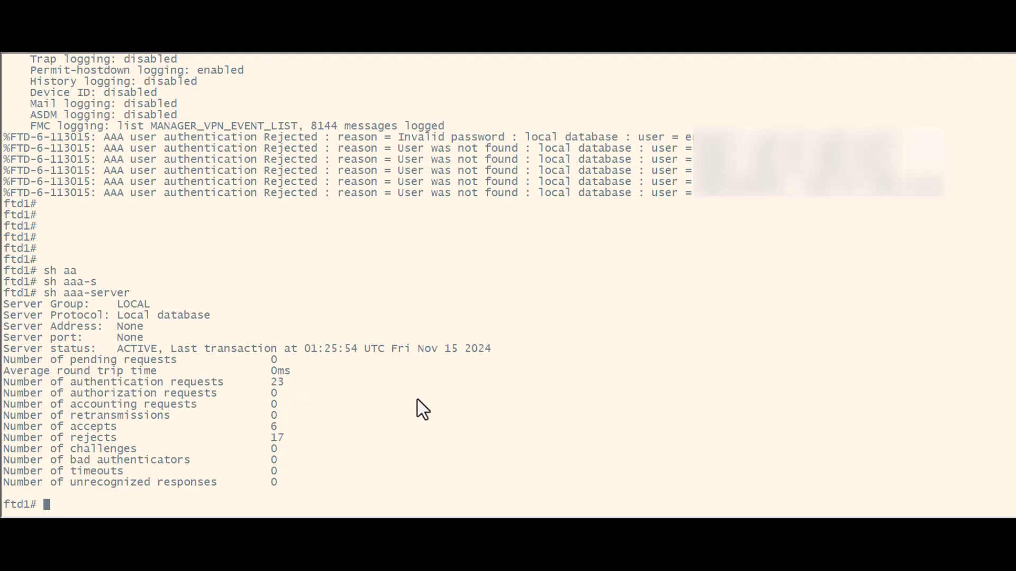